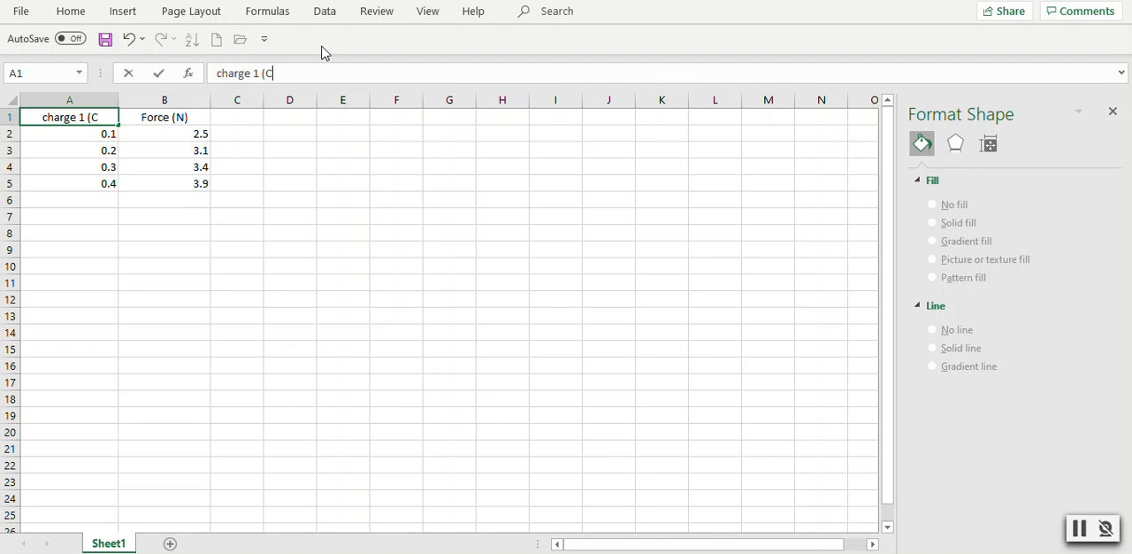
- Complete the A1 header as "charge 1 (C)", and mark the columns with x in A6 and y in B6
text())
click(270, 240)
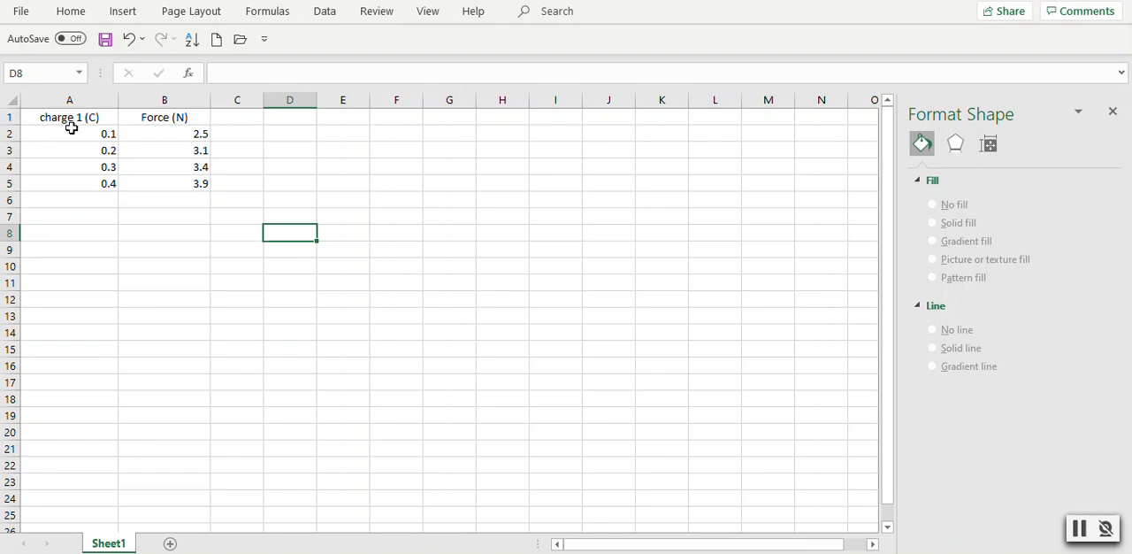
click(70, 204)
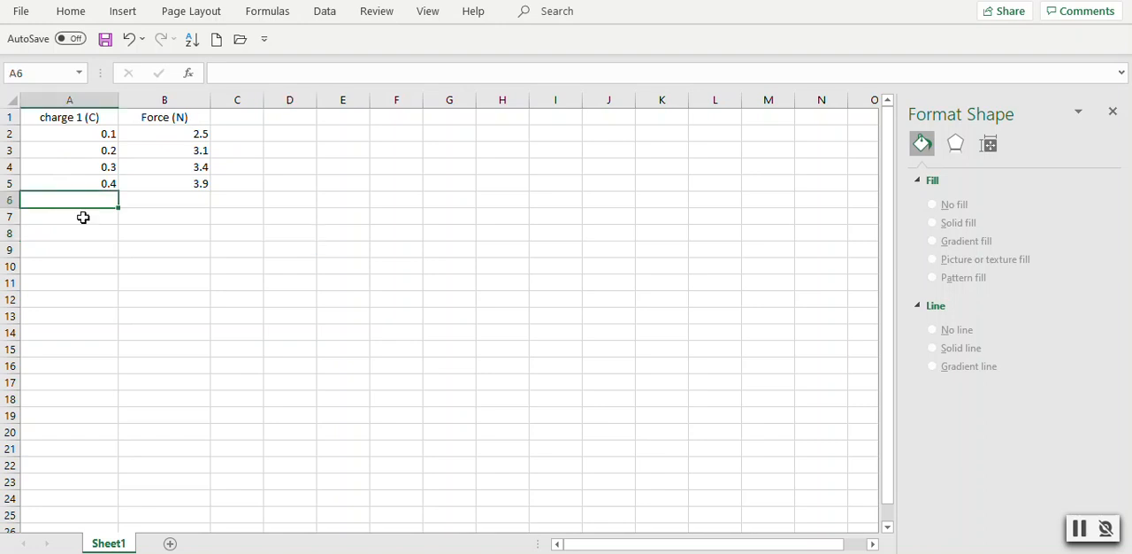
text(x)
click(98, 247)
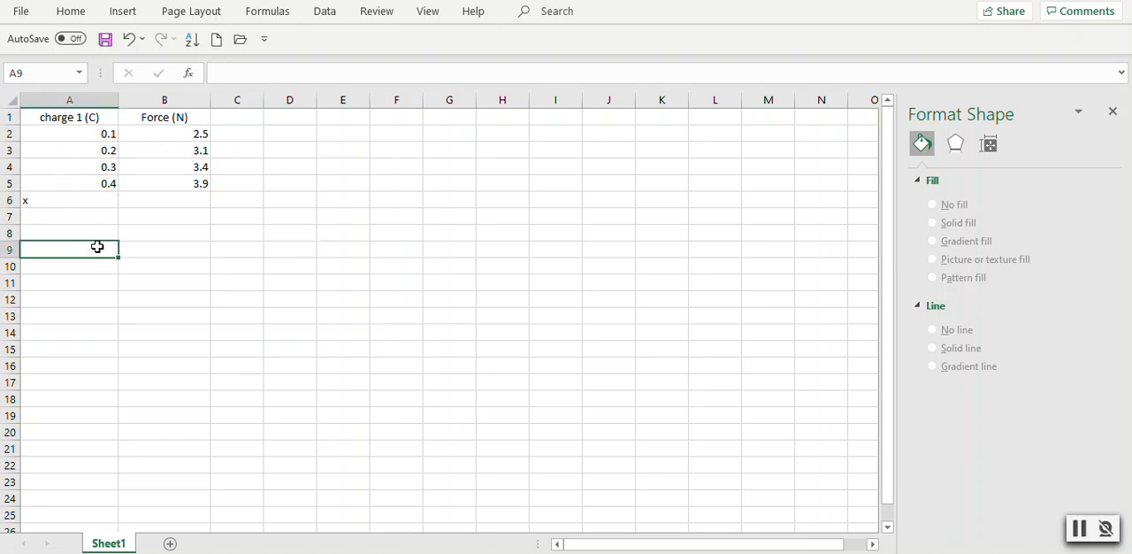
click(147, 199)
text(y)
click(159, 245)
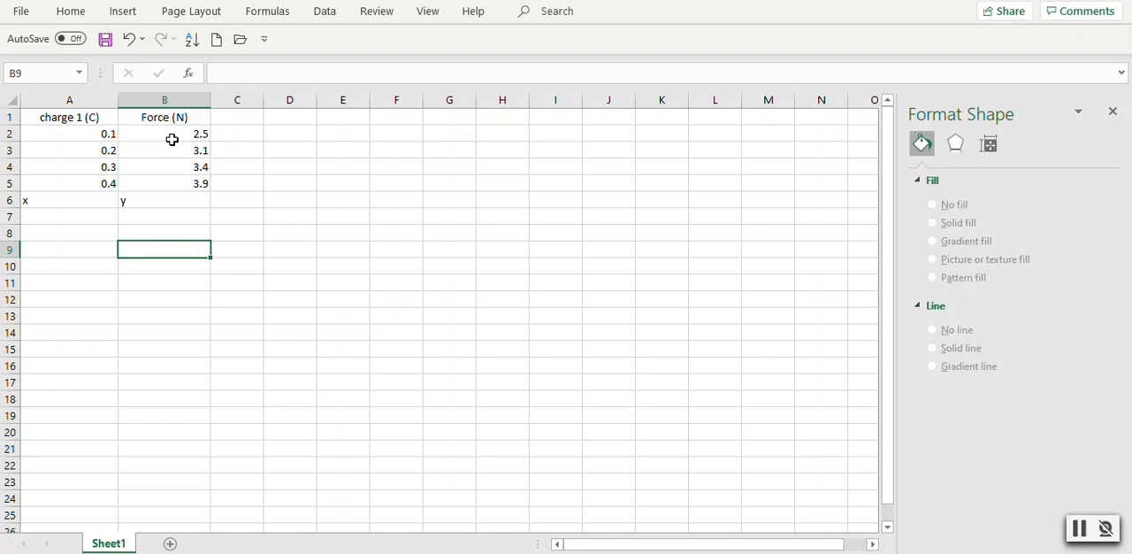
- Insert a blank markers-only scatter chart from an empty cell away from the data
click(278, 262)
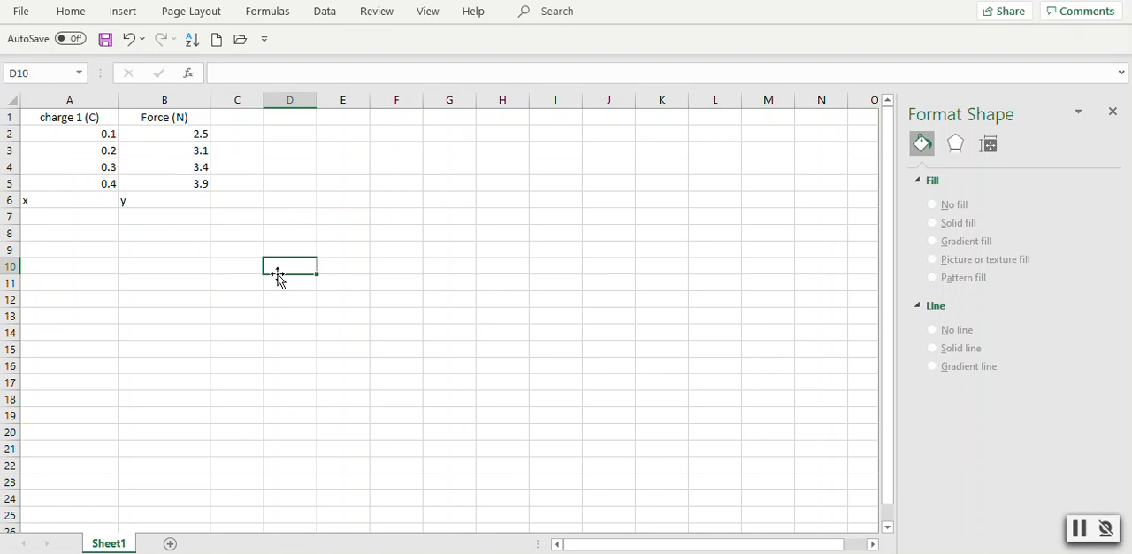
click(137, 10)
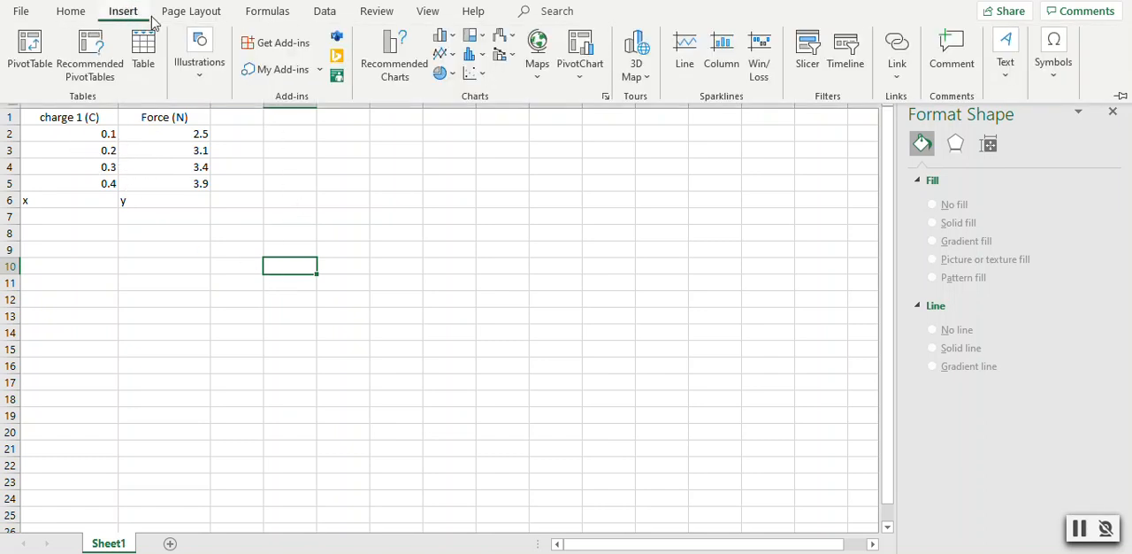
click(475, 78)
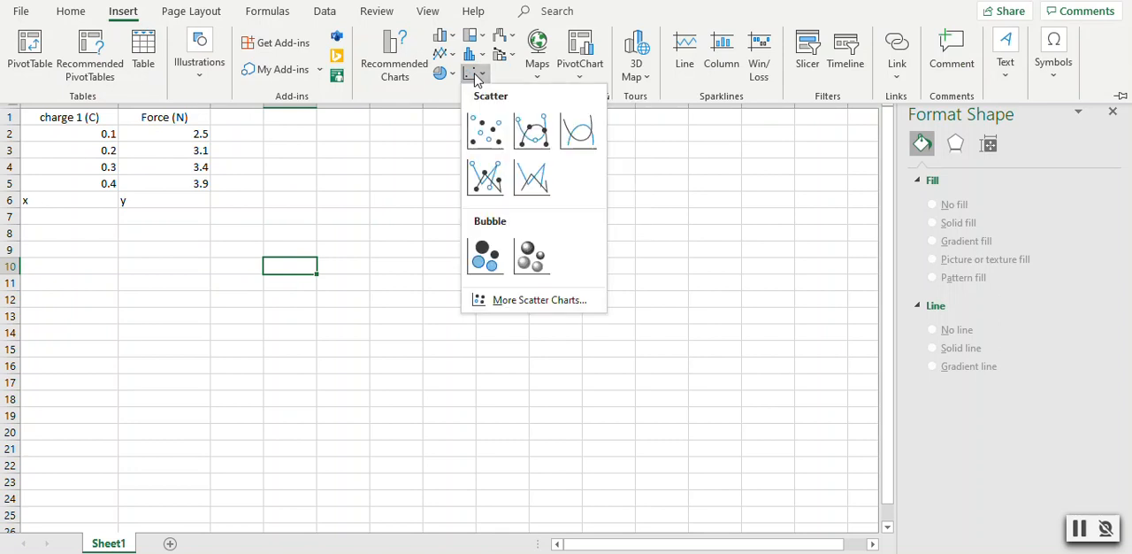
click(485, 128)
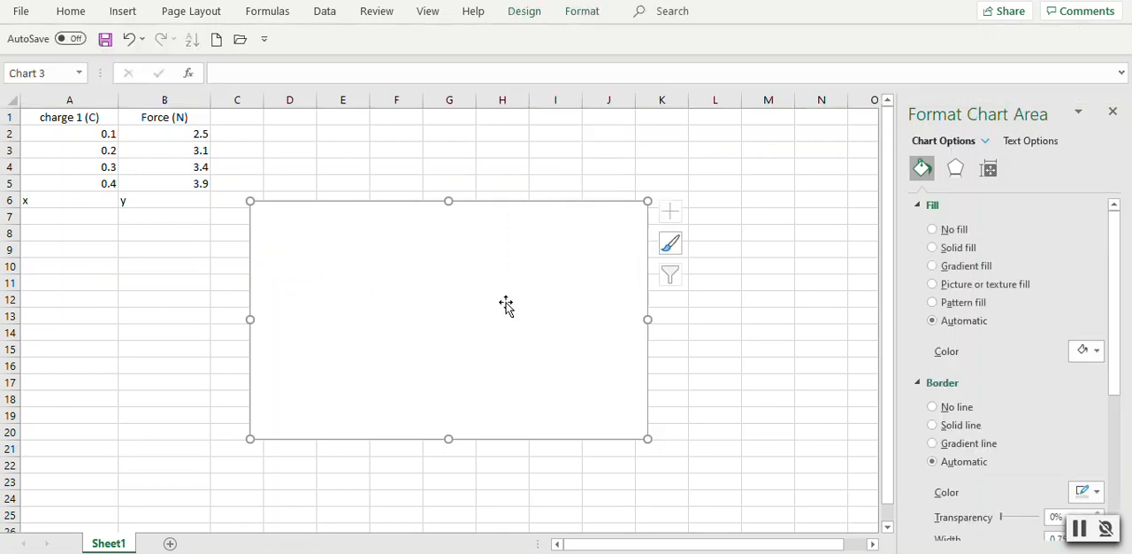
- Add a new data series to the blank chart and name it "Coulomb's Law"
right_click(416, 293)
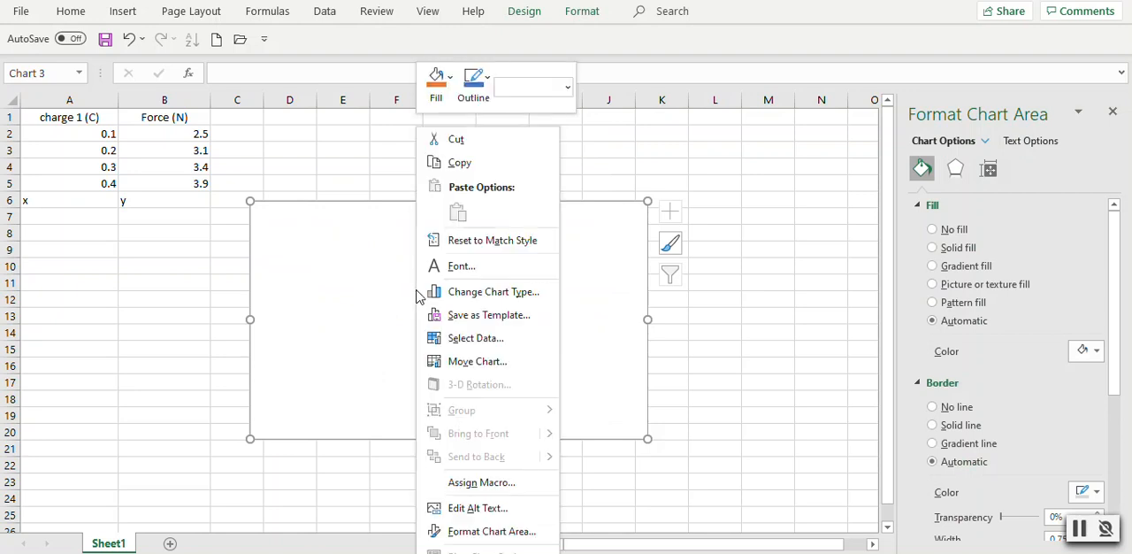
click(469, 338)
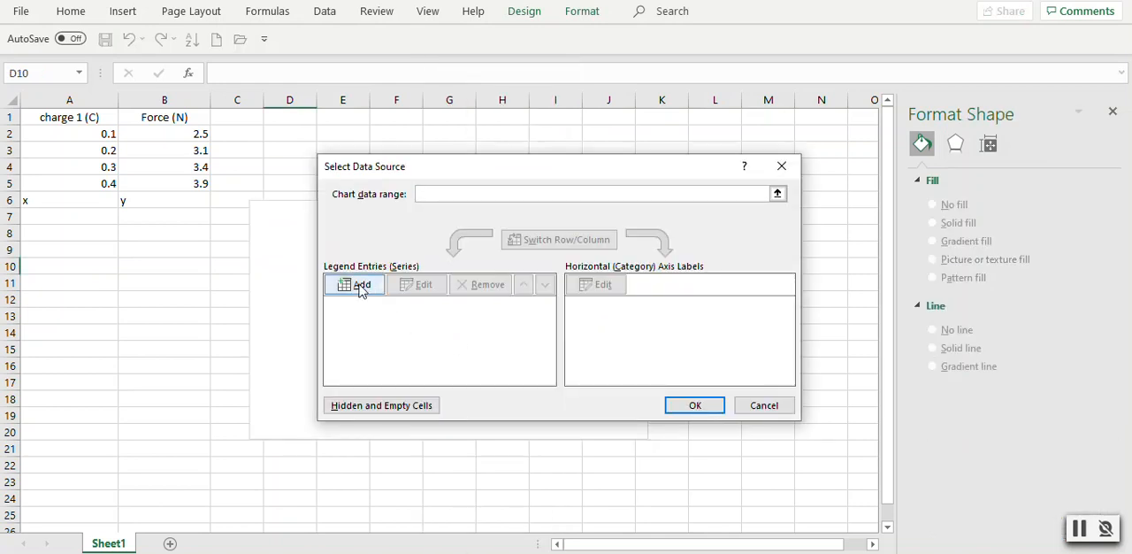
click(360, 287)
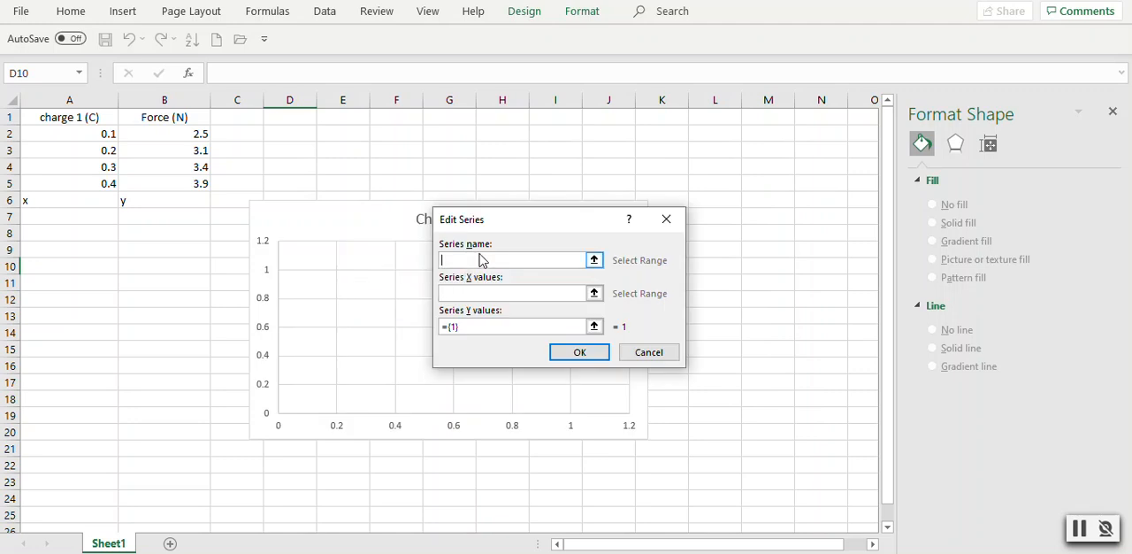
text(F)
key(BackSpace)
text(Coulombs)
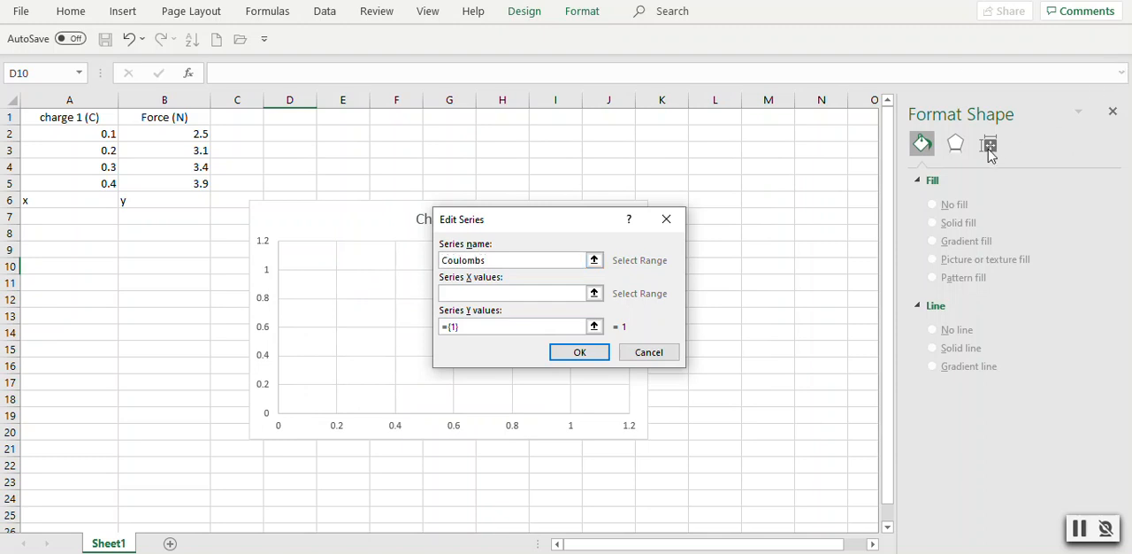
key(BackSpace)
text('s Law)
- Set the series X values to A2:A5 and the Y values to B2:B5, and apply the data source
click(504, 294)
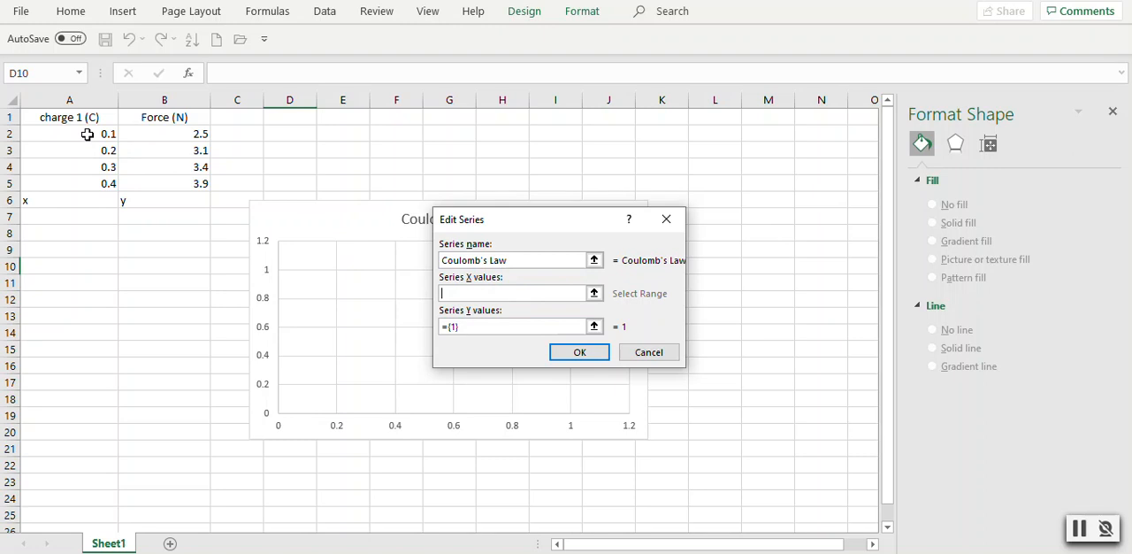
drag(88, 135, 93, 180)
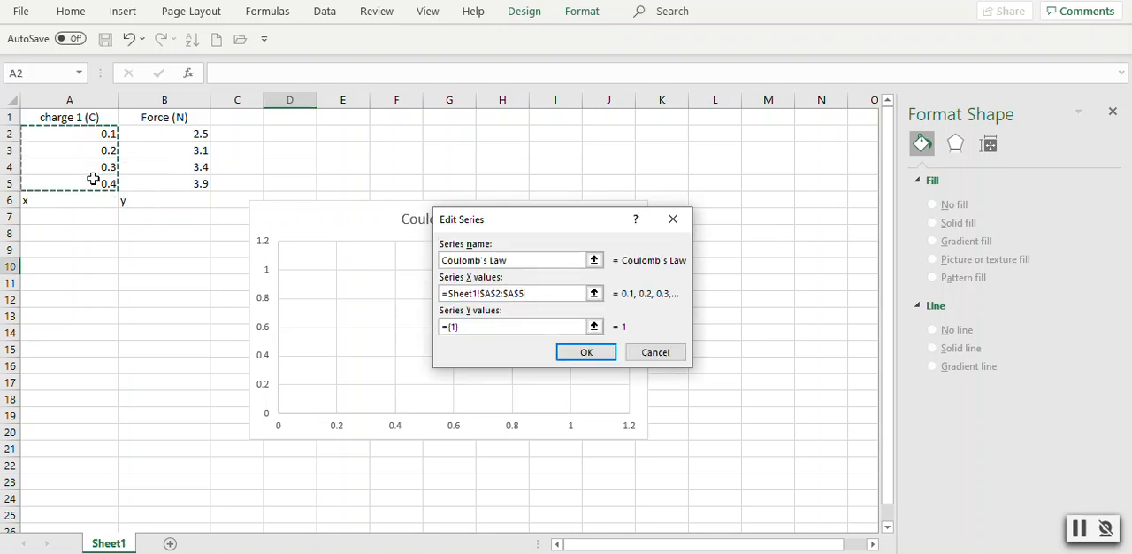
click(465, 326)
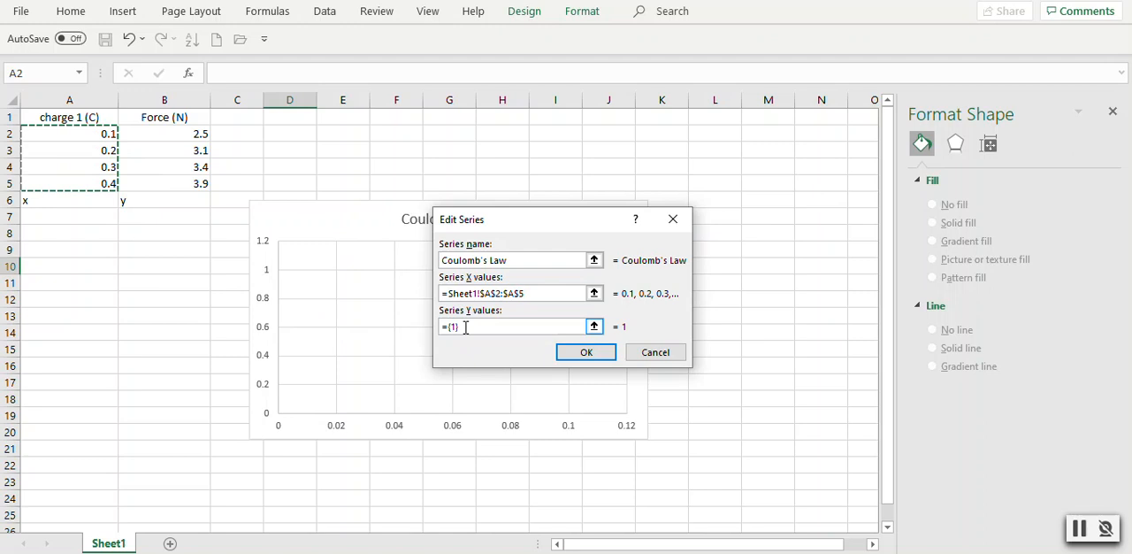
key(BackSpace)
key(BackSpace)
key(BackSpace)
key(BackSpace)
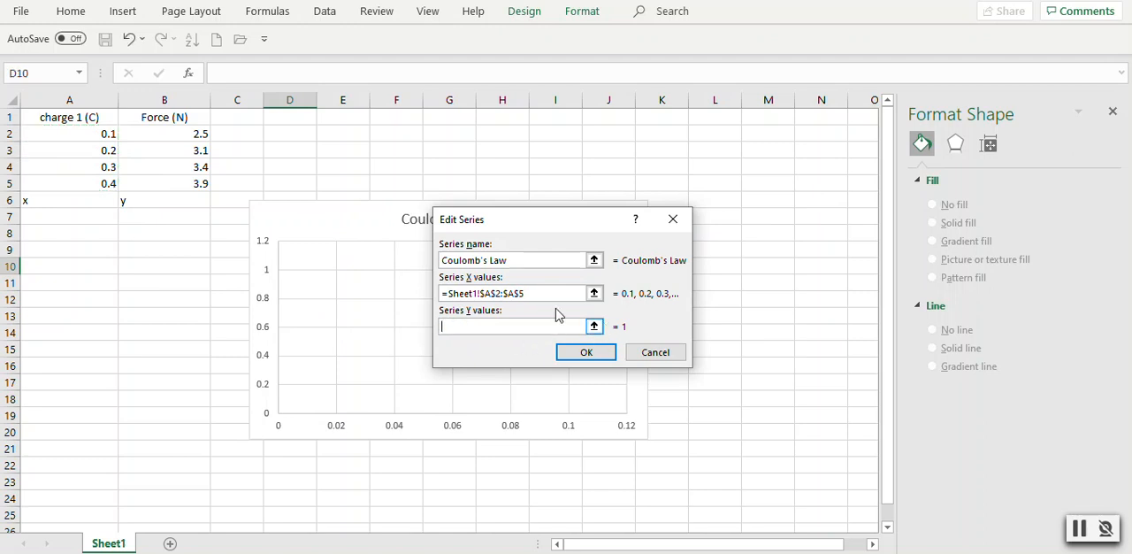
drag(191, 134, 197, 184)
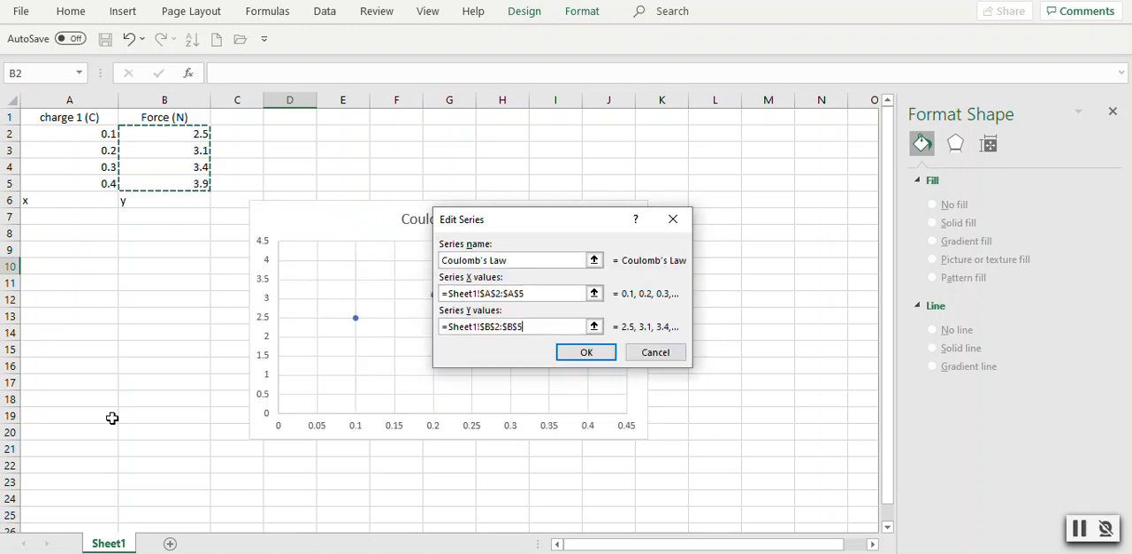
click(575, 356)
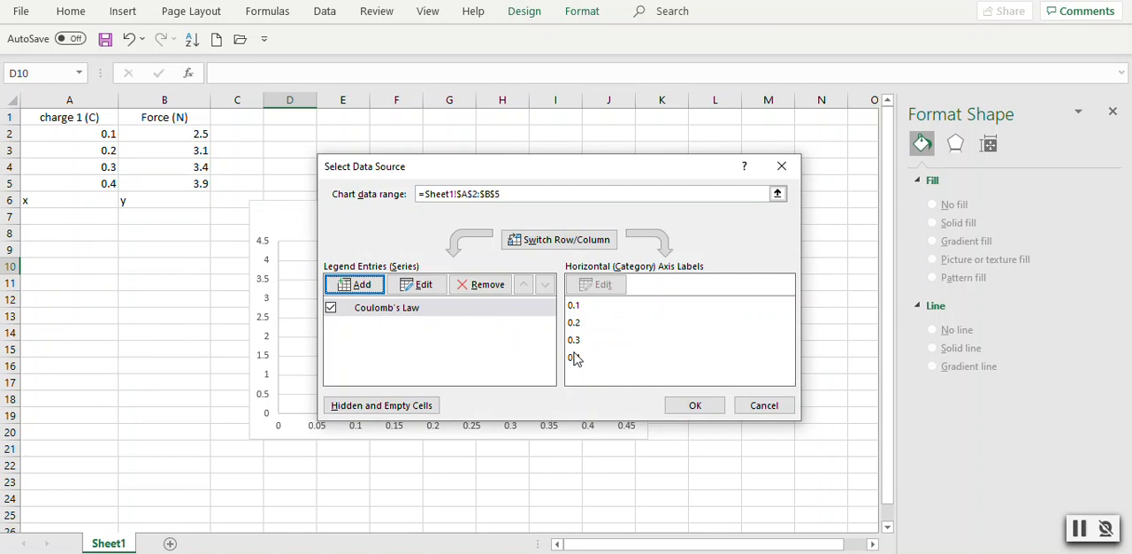
click(694, 406)
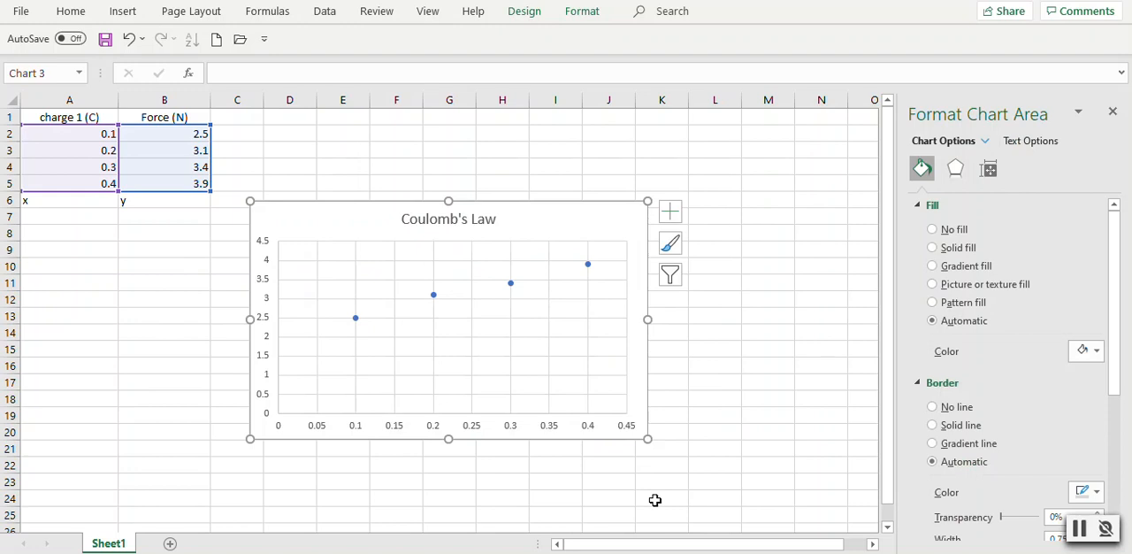
- Add axis titles to the chart and change the vertical axis title to "Force"
click(672, 219)
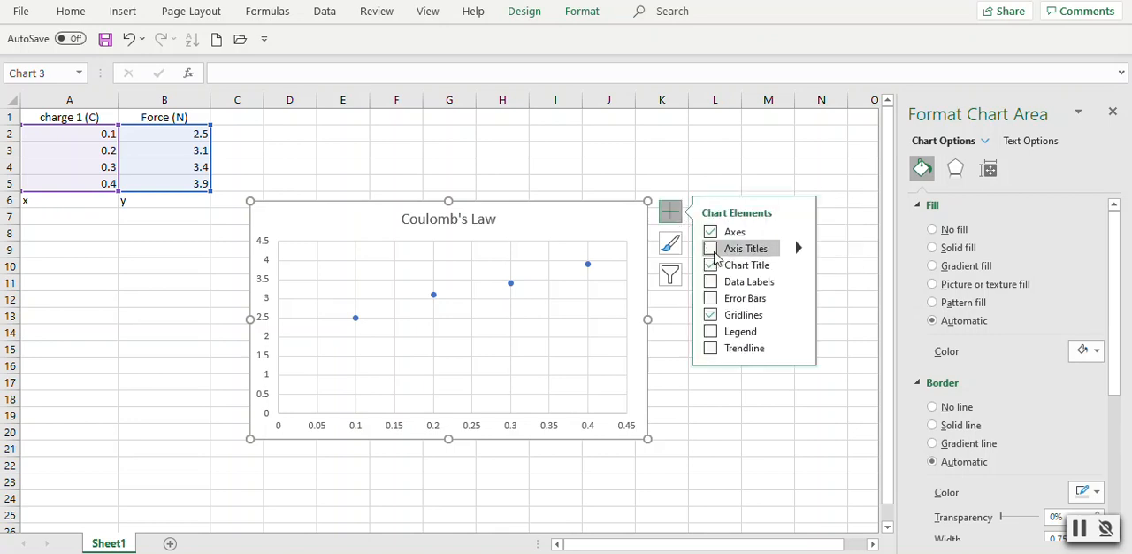
click(712, 251)
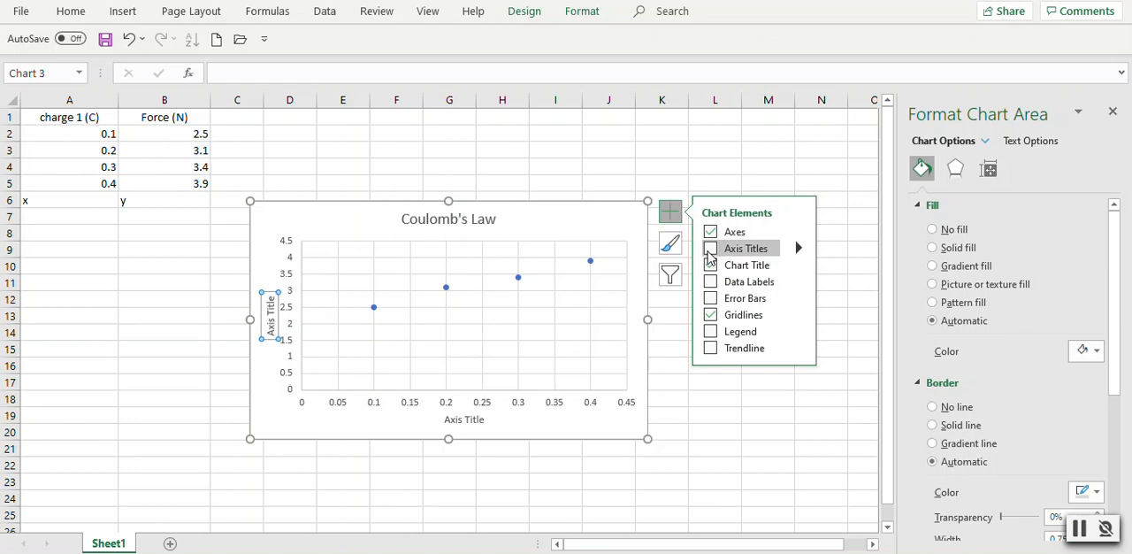
double_click(271, 325)
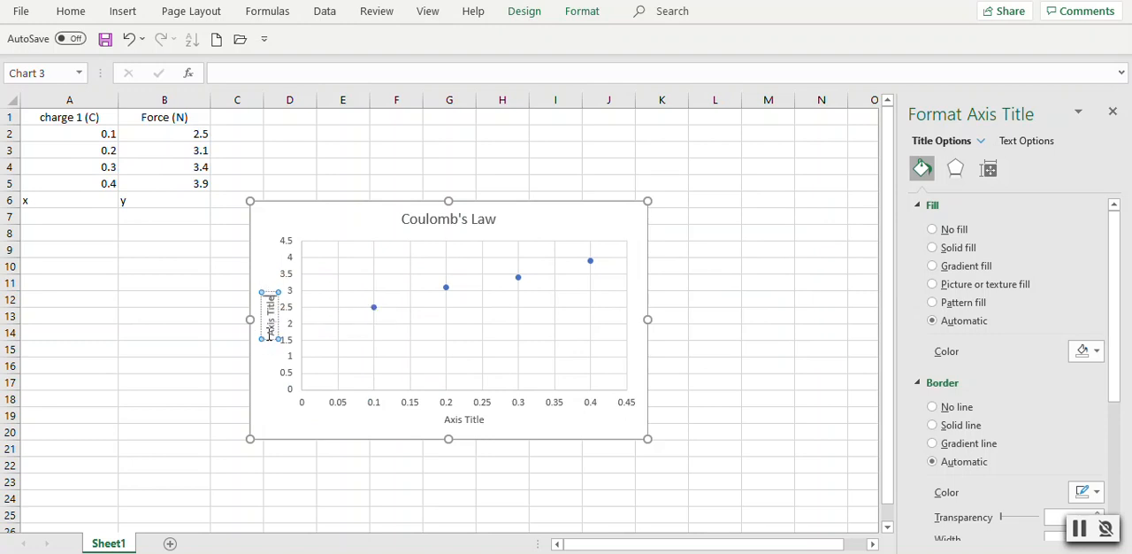
key(BackSpace)
key(BackSpace)
key(BackSpace)
key(BackSpace)
key(BackSpace)
key(BackSpace)
key(BackSpace)
key(BackSpace)
key(BackSpace)
key(BackSpace)
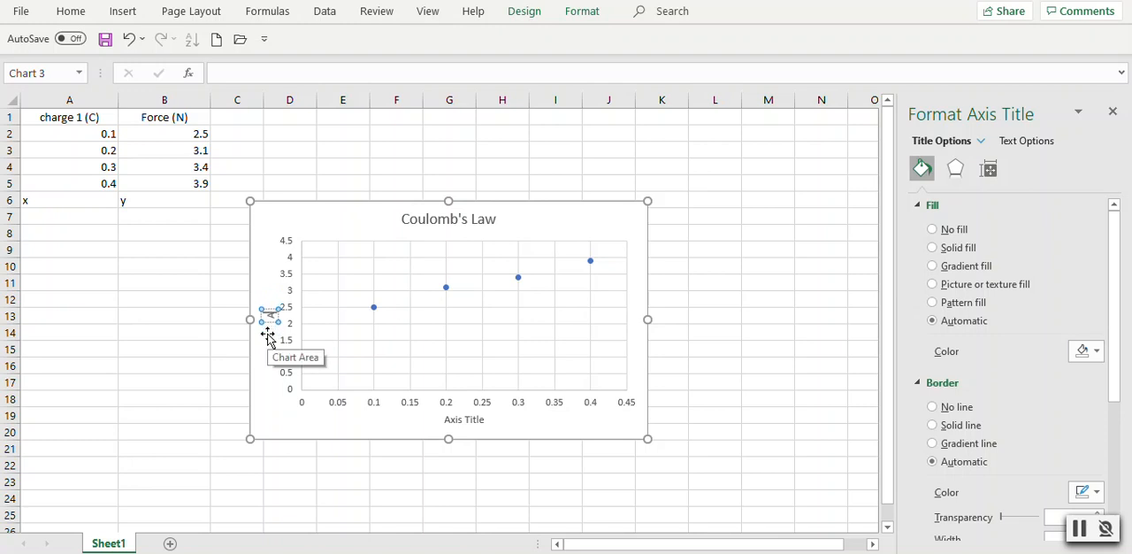
text(Force)
- Change the horizontal axis title to "Charge 1"
click(475, 420)
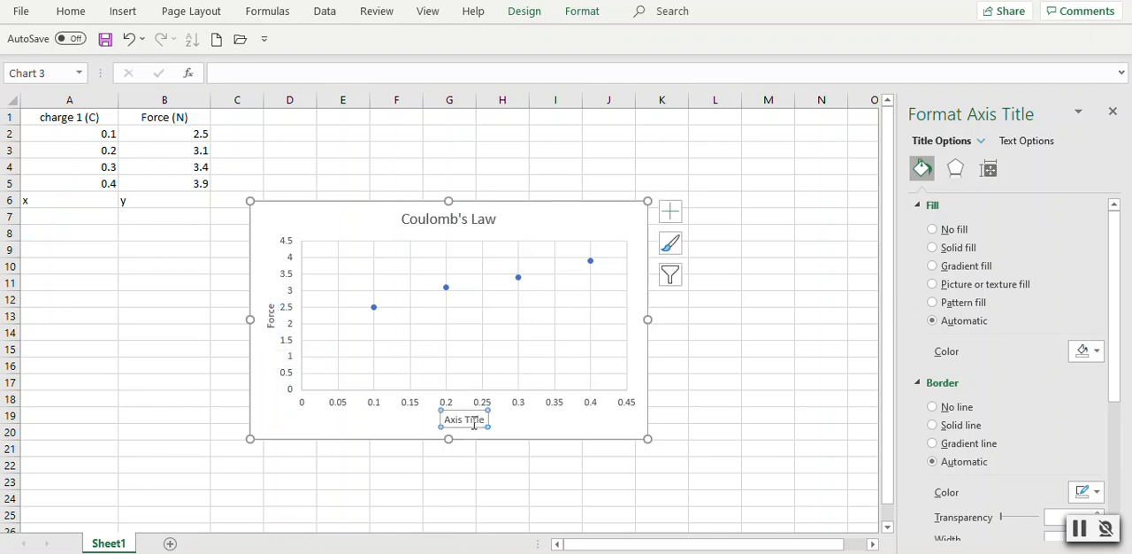
click(486, 419)
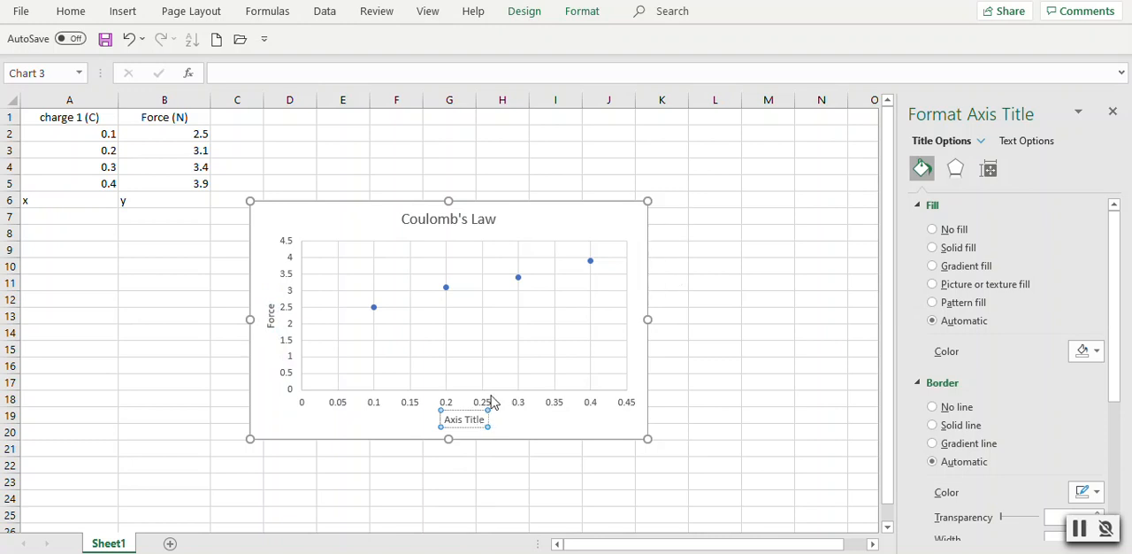
key(BackSpace)
key(BackSpace)
key(BackSpace)
key(BackSpace)
key(BackSpace)
key(BackSpace)
key(BackSpace)
key(BackSpace)
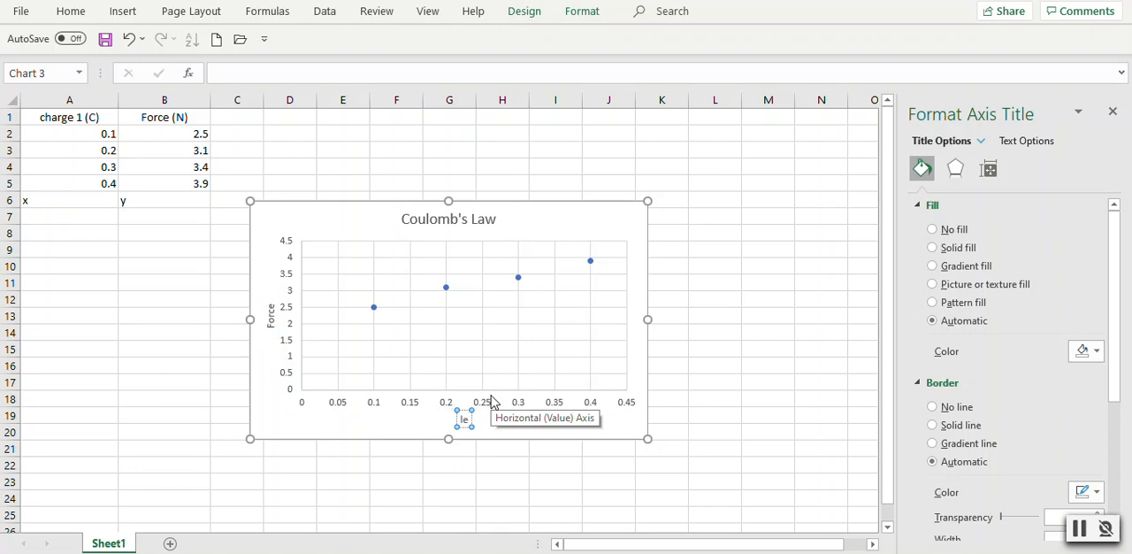
key(Delete)
key(Delete)
text(Cherge)
key(BackSpace)
key(BackSpace)
key(BackSpace)
key(BackSpace)
text(arge 1)
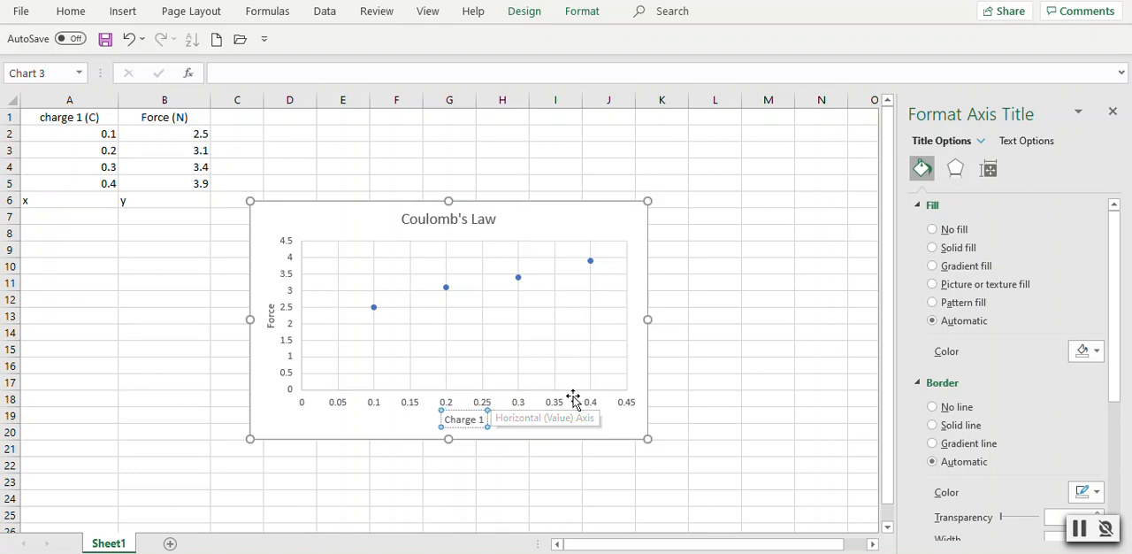
click(723, 387)
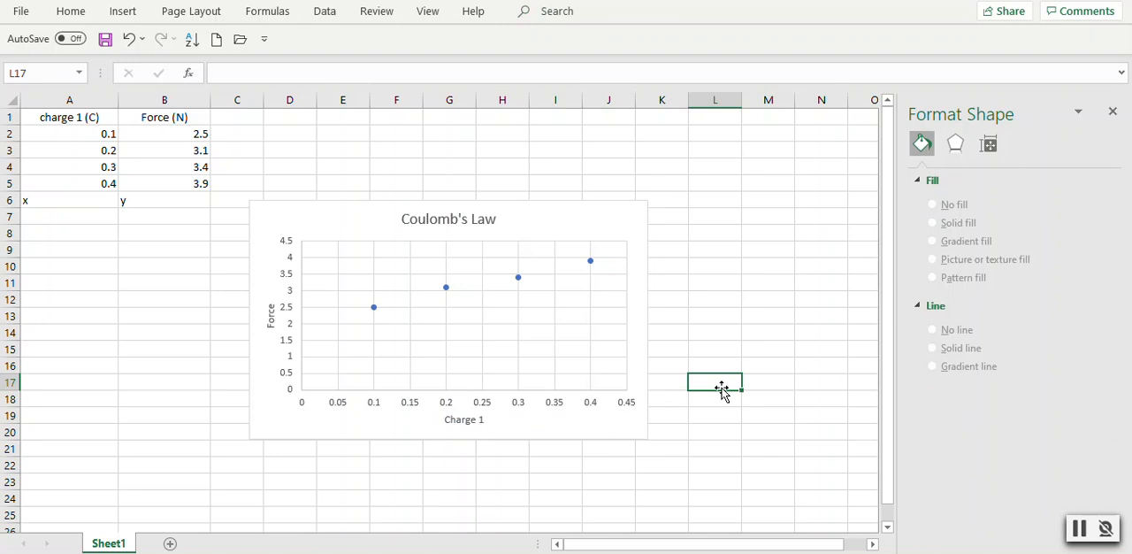
- Add a linear trendline to the Coulomb's Law data points
click(447, 287)
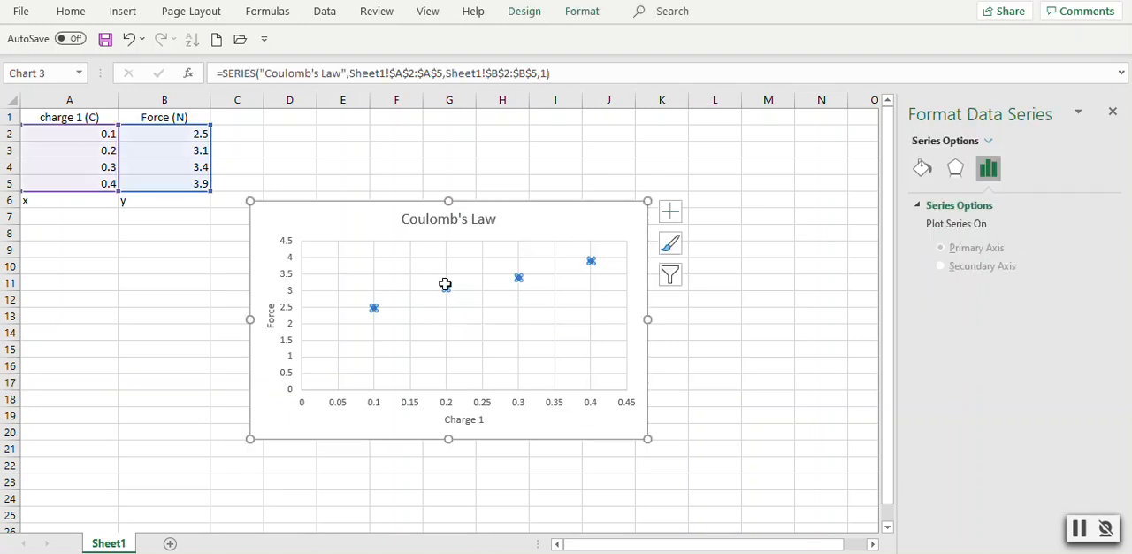
right_click(445, 287)
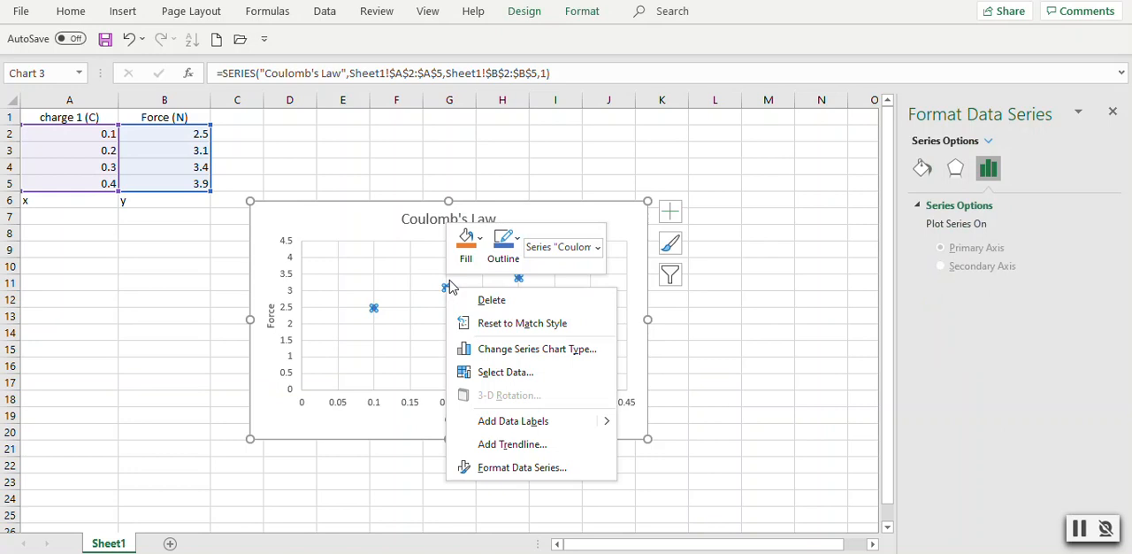
click(522, 444)
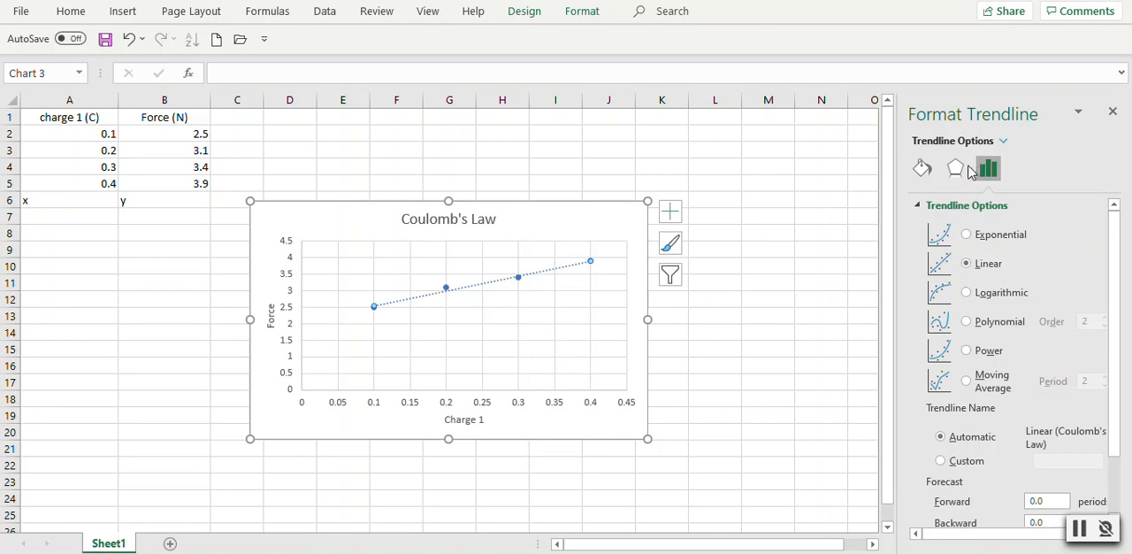
click(641, 383)
click(713, 378)
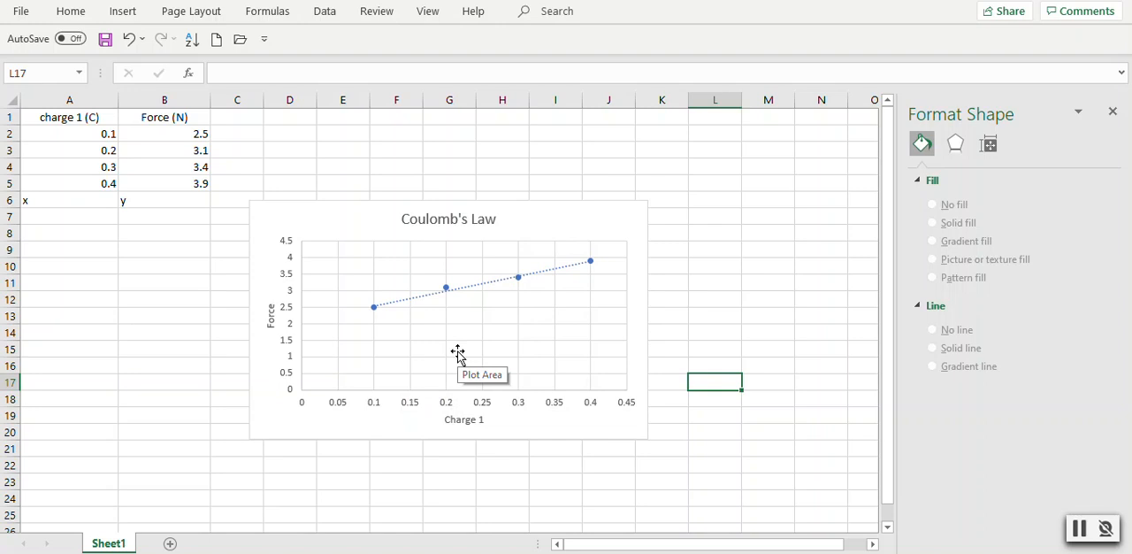
- Display the trendline's equation on the chart
click(428, 303)
right_click(429, 303)
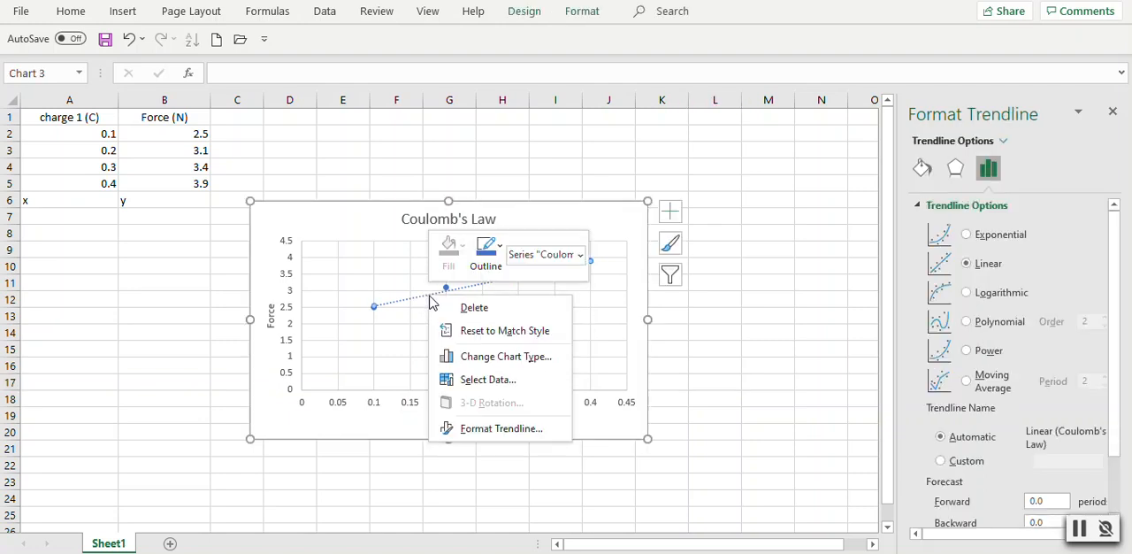
click(1113, 324)
drag(1115, 324, 1122, 396)
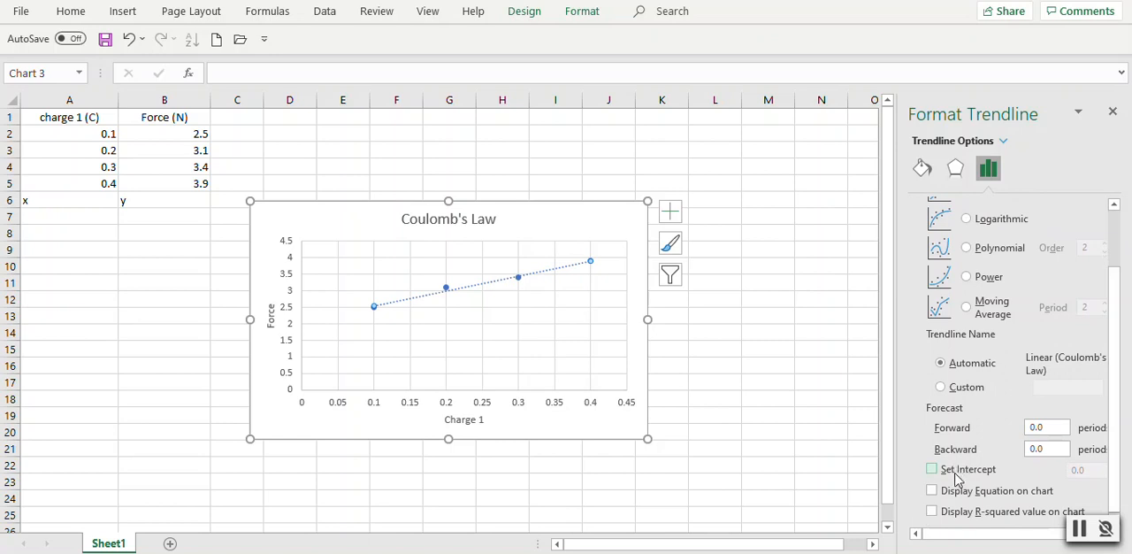
click(933, 491)
click(834, 237)
- Move the trendline equation to the clear area above the line and set its font size to 12
click(552, 260)
drag(551, 260, 509, 257)
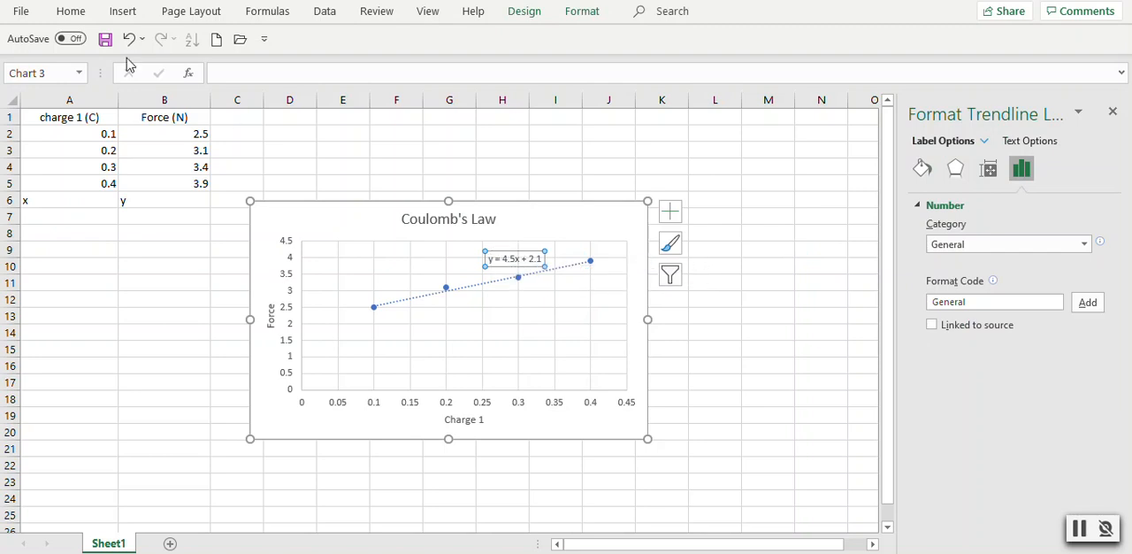
click(69, 12)
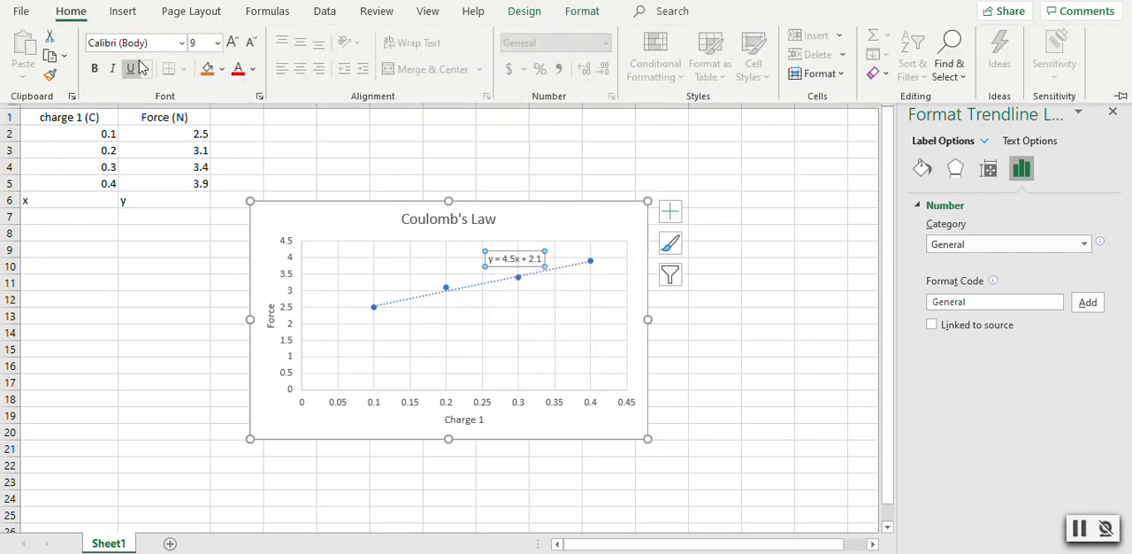
click(218, 44)
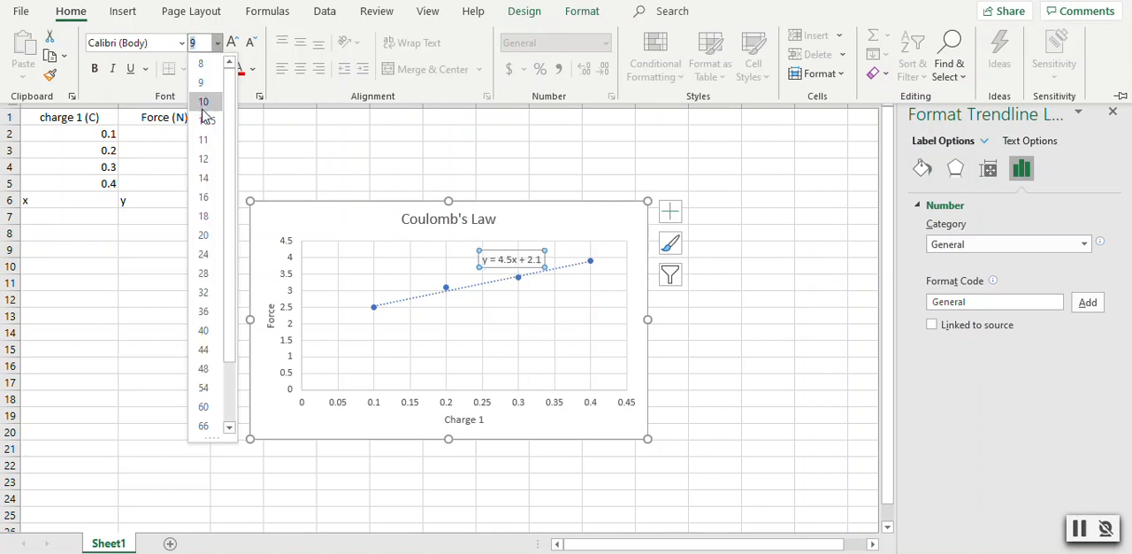
click(204, 159)
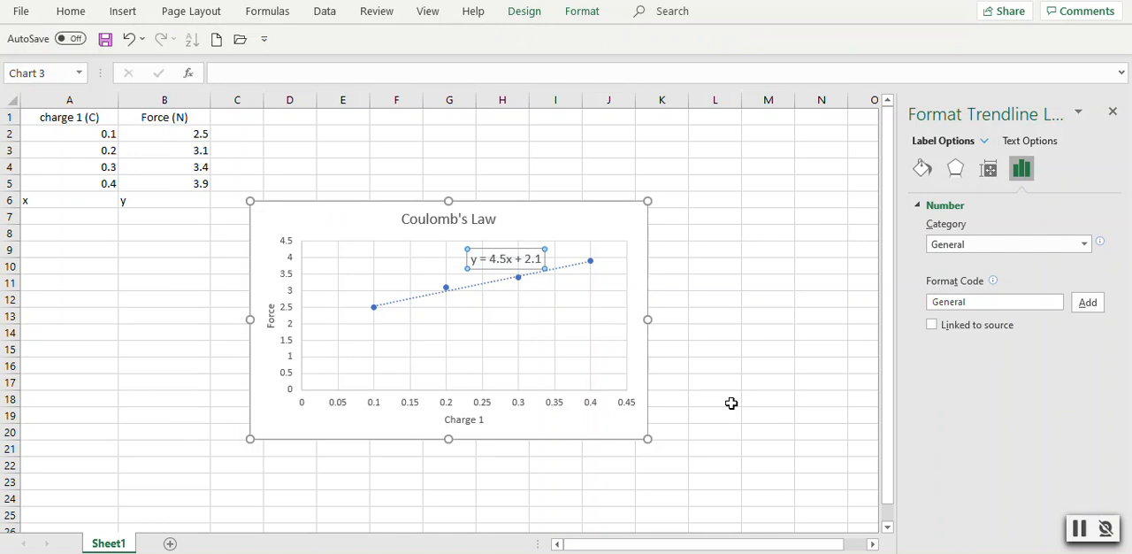
click(731, 403)
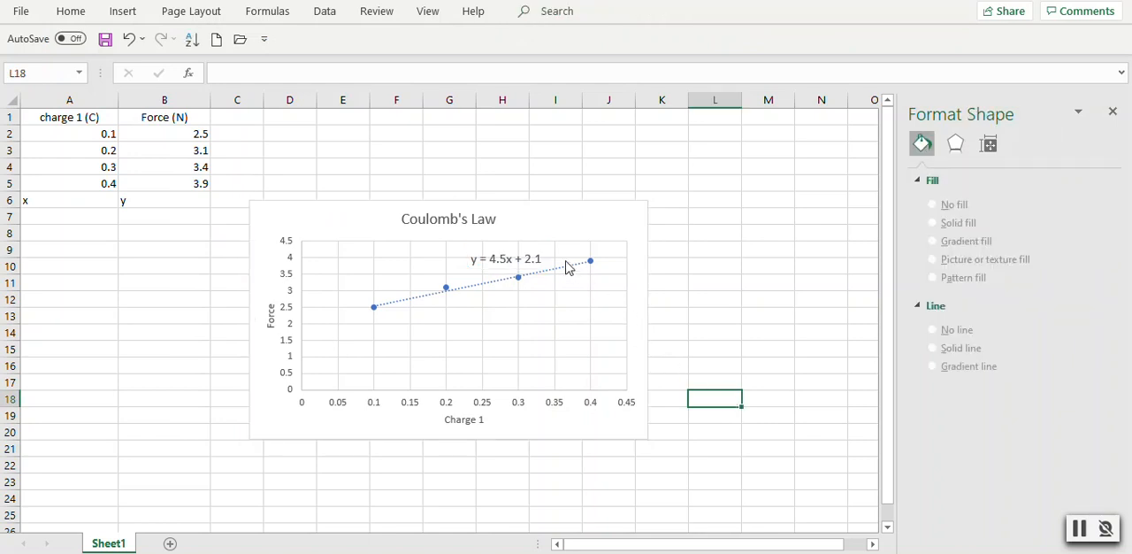